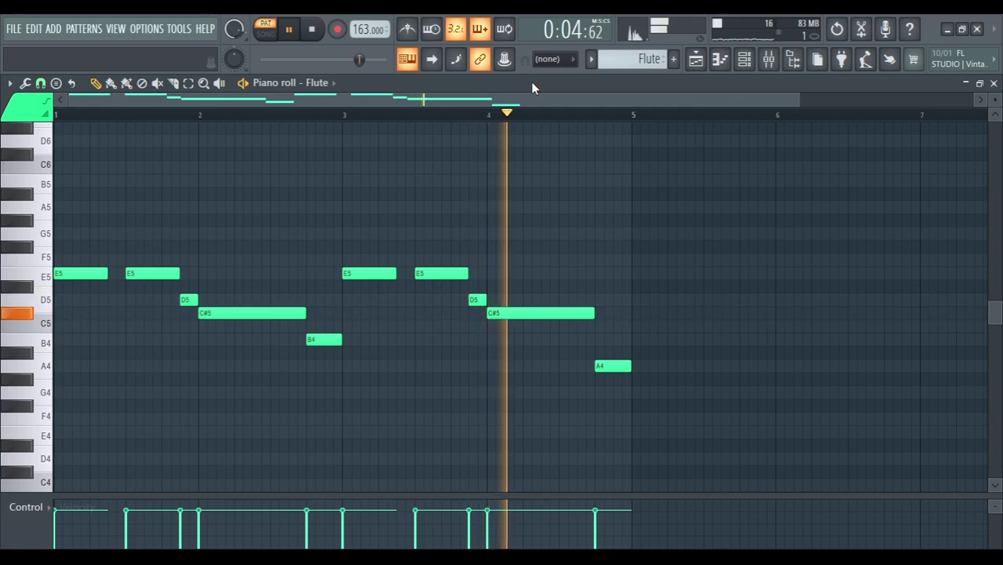
# Stop the flute playback, open the Pad pattern's notes in the piano roll and play them through.
pyautogui.press('space')
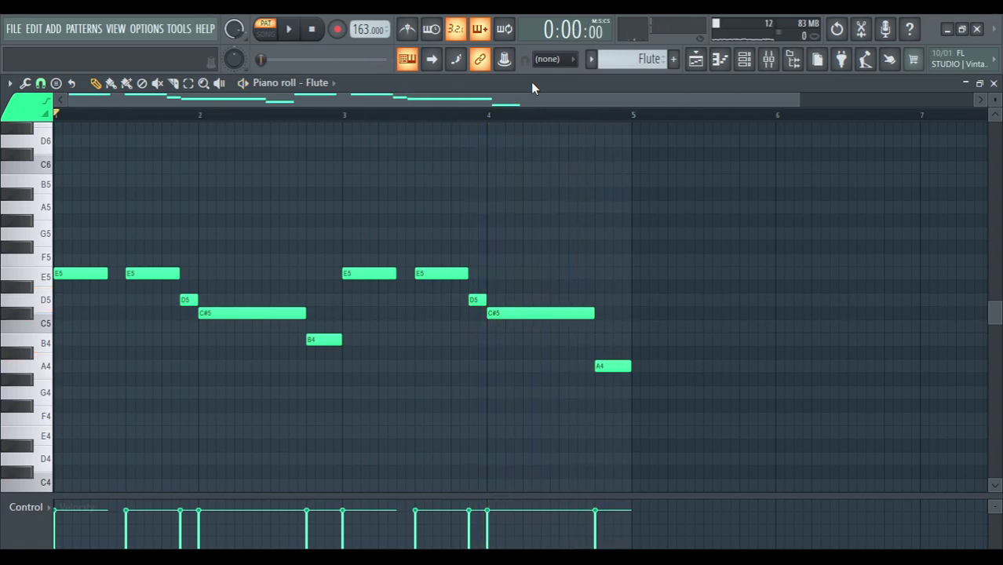
pyautogui.press('F5')
pyautogui.doubleClick(47, 161)
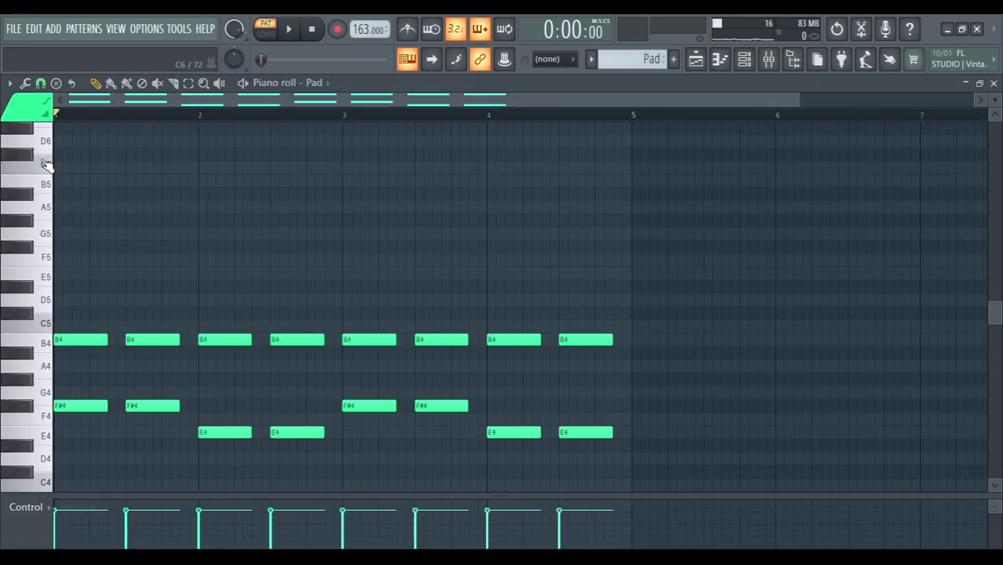
pyautogui.scroll(-6, 275, 166)
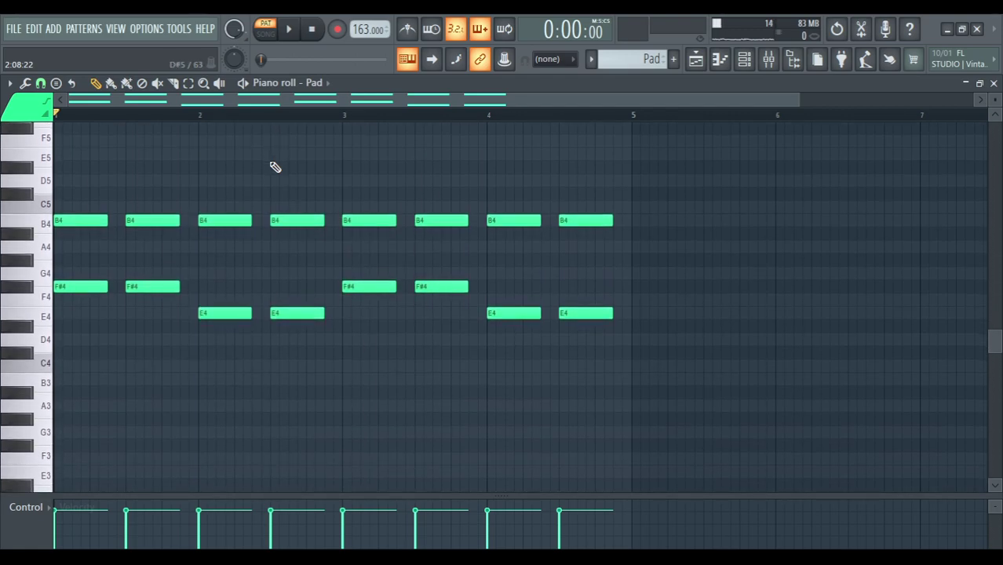
pyautogui.press('space')
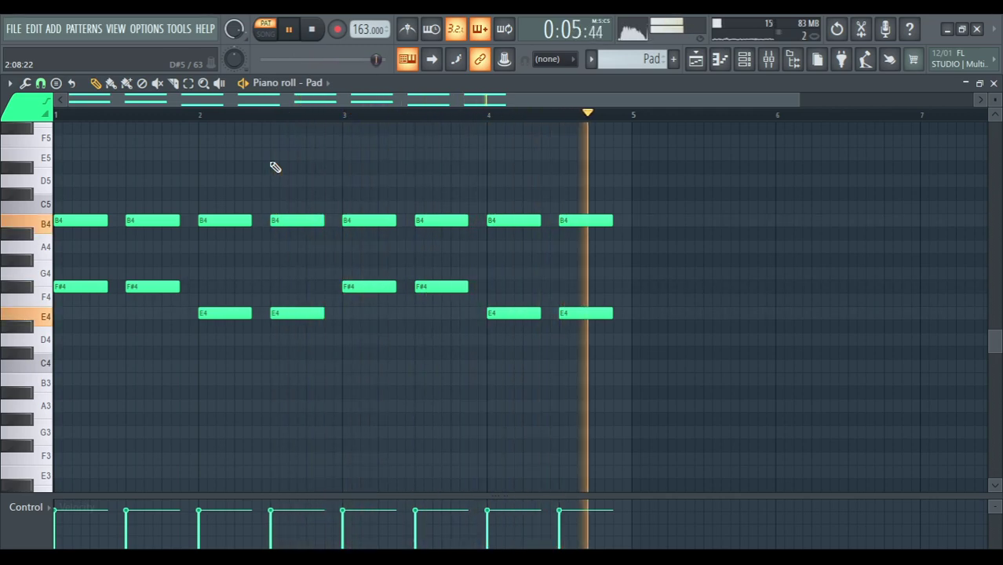
pyautogui.press('space')
# Open the 808 pattern's notes in the piano roll and play them.
pyautogui.press('F5')
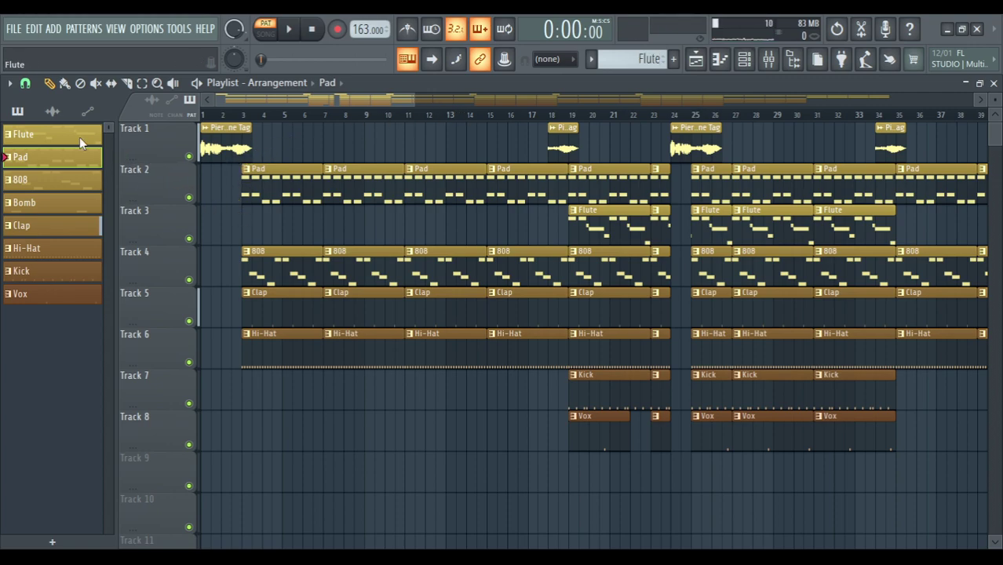
pyautogui.click(76, 188)
pyautogui.press('F7')
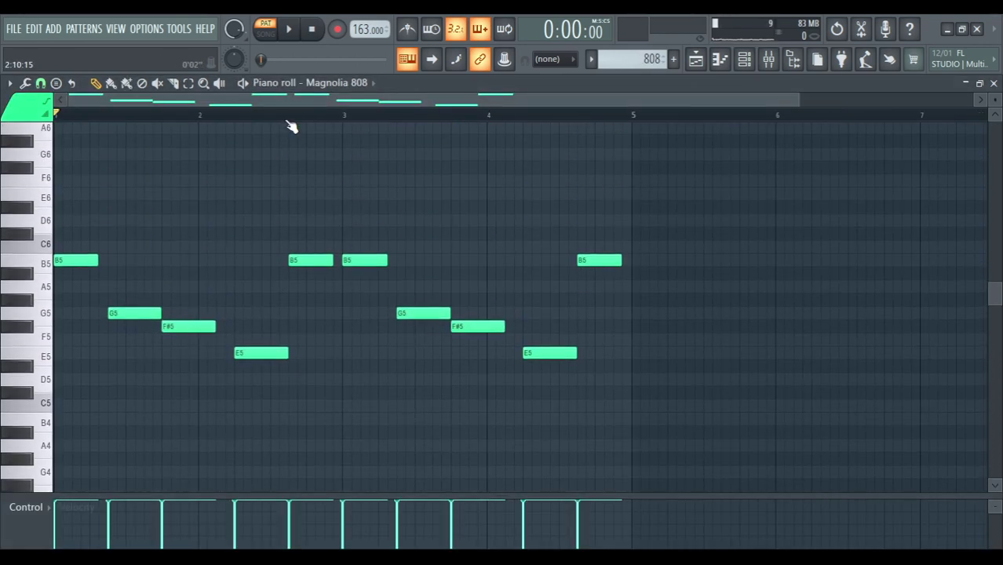
pyautogui.press('F5')
pyautogui.press('F7')
pyautogui.press('space')
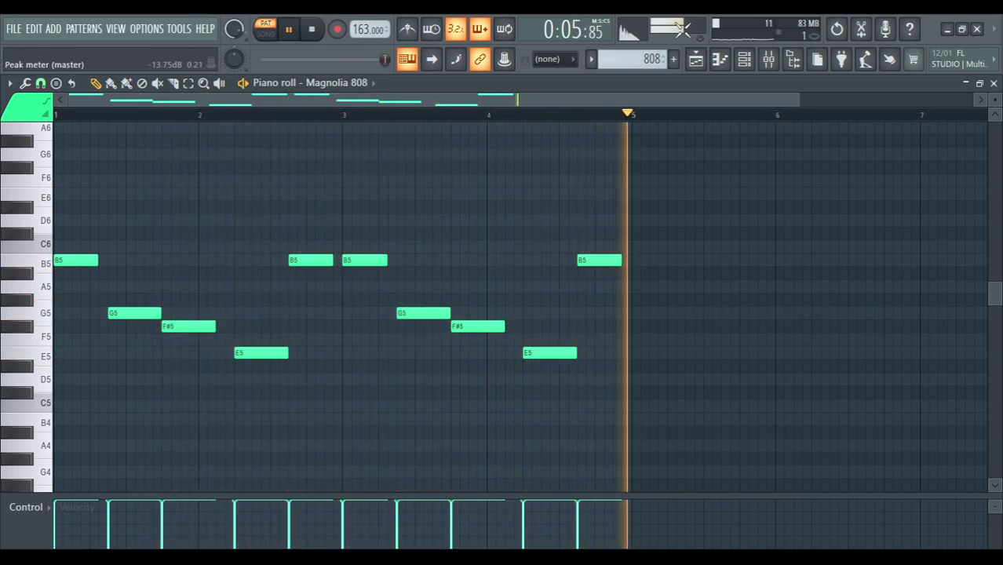
# Review the Magnolia 808 channel's sample and envelope settings, stop playback and return to the playlist.
pyautogui.click(744, 59)
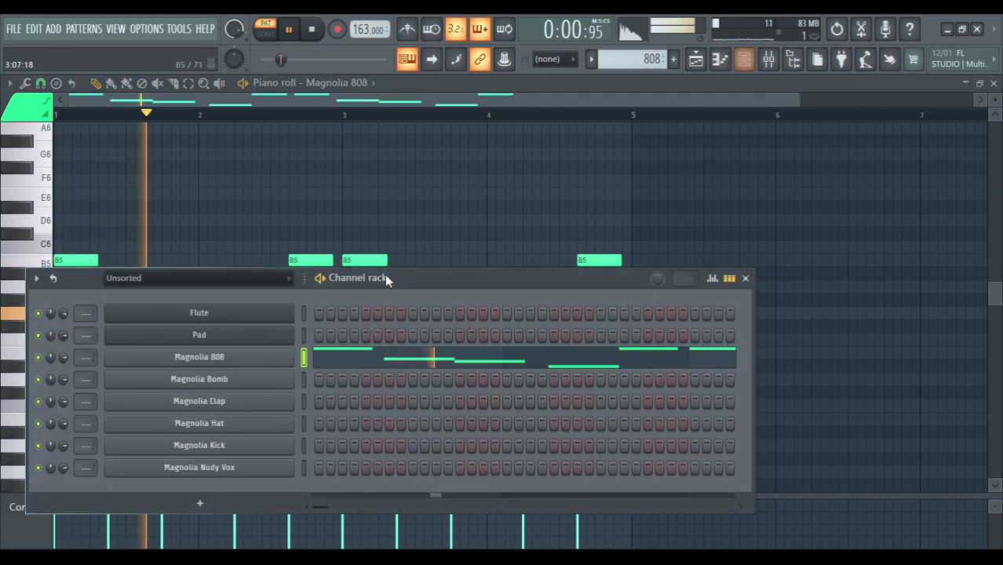
pyautogui.click(248, 363)
pyautogui.click(133, 253)
pyautogui.click(114, 254)
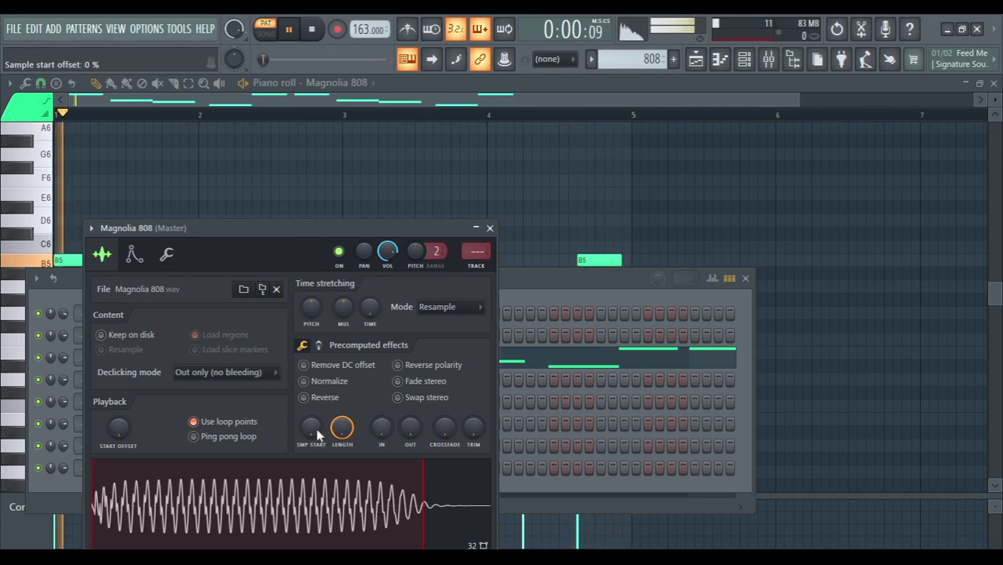
pyautogui.click(490, 227)
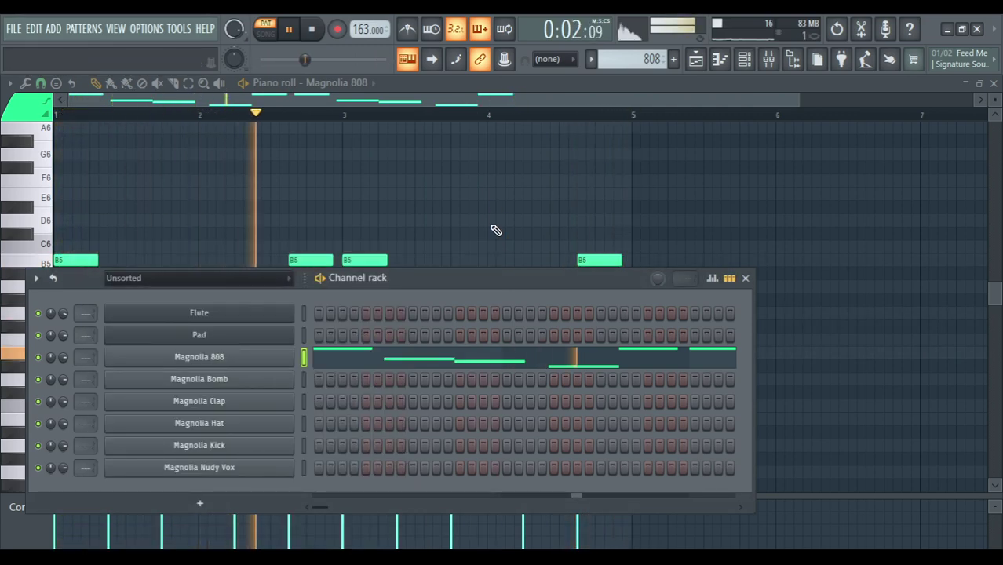
pyautogui.click(747, 280)
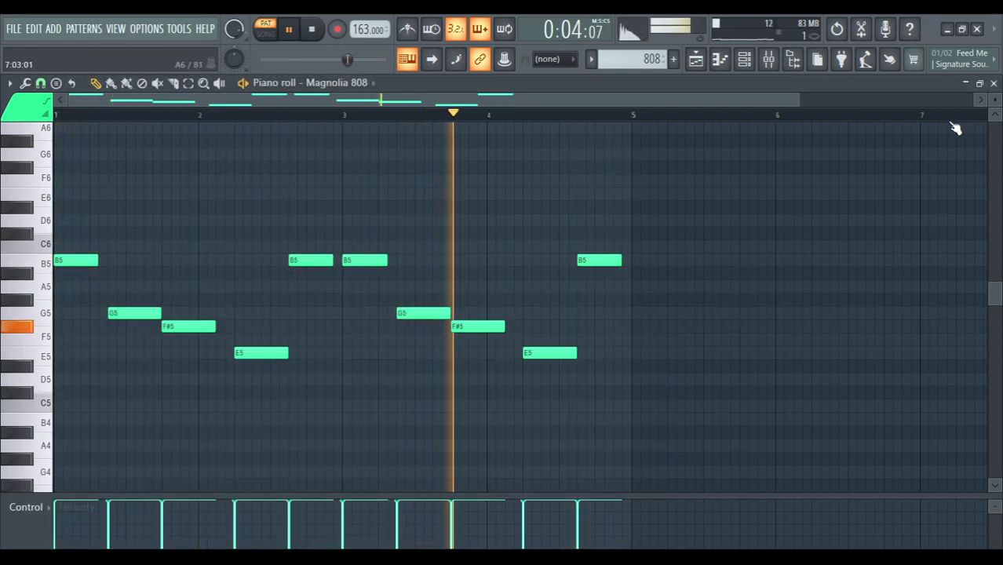
pyautogui.press('space')
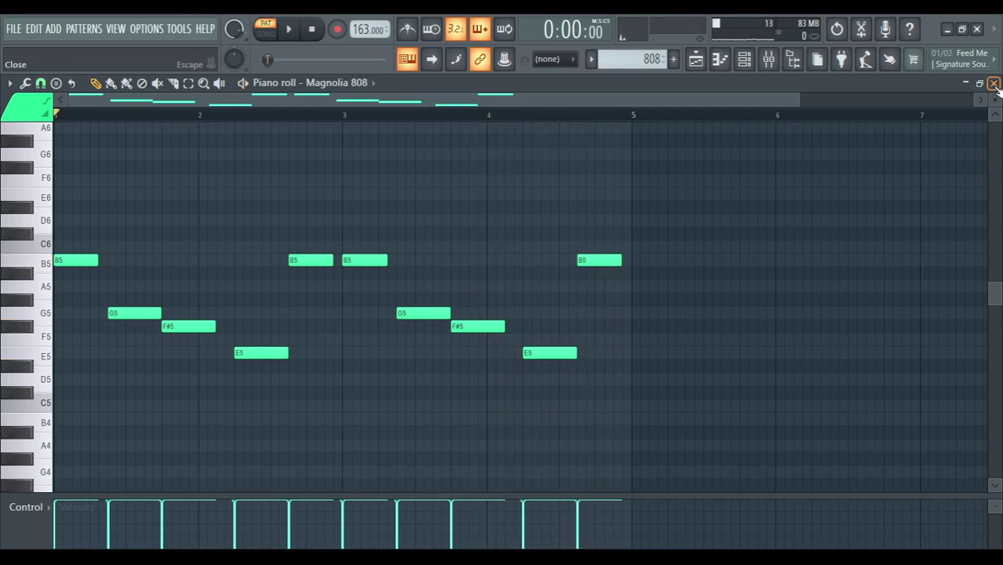
pyautogui.click(994, 83)
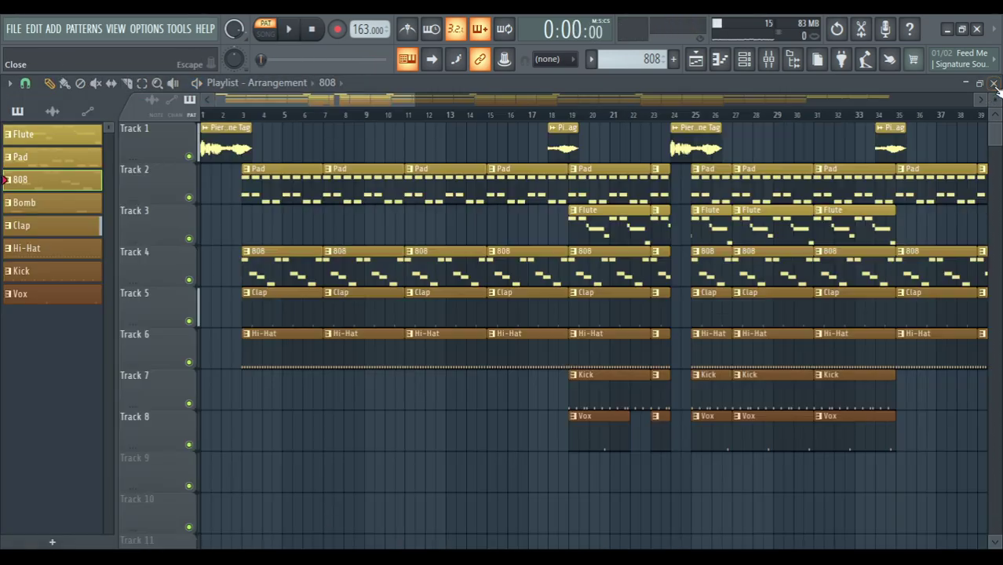
# Play the Bomb pattern in the piano roll and review the Magnolia Bomb channel's sample settings.
pyautogui.doubleClick(50, 209)
pyautogui.press('space')
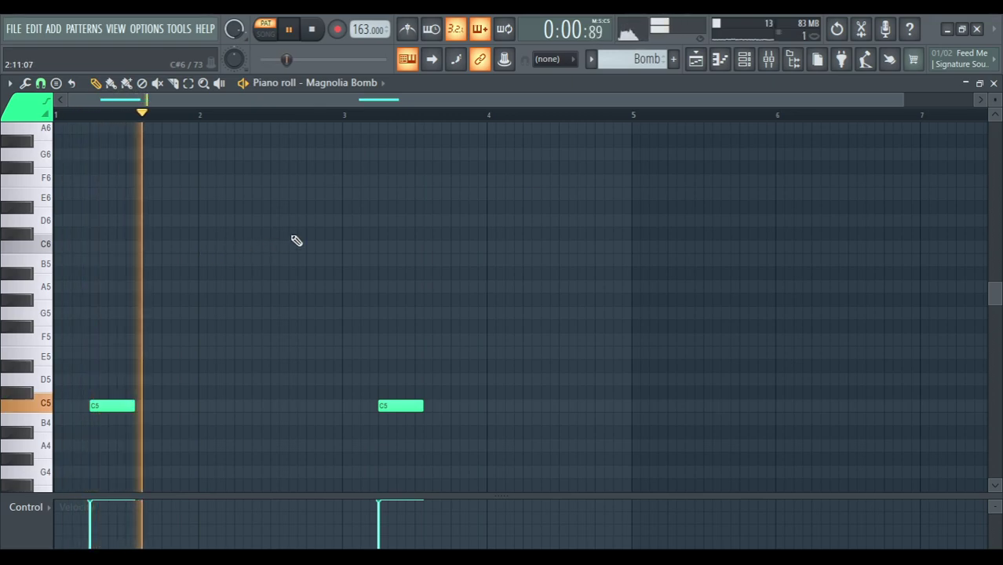
pyautogui.click(753, 61)
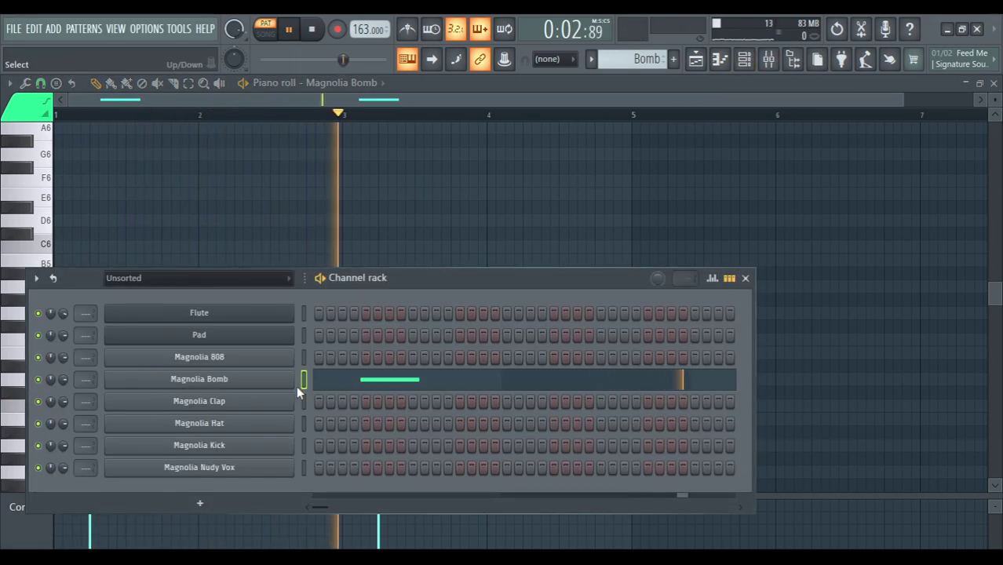
pyautogui.click(265, 378)
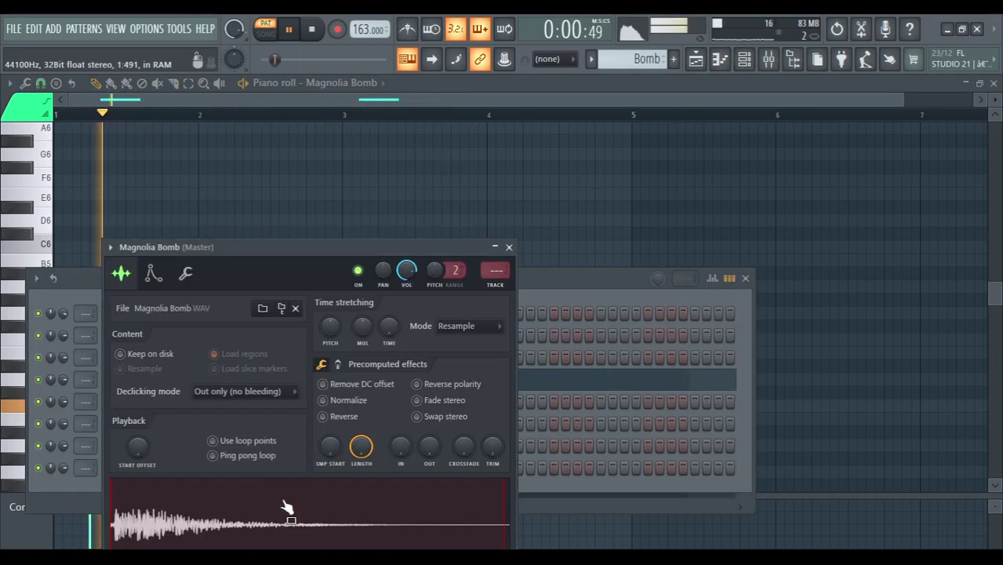
pyautogui.press('Escape')
pyautogui.press('Escape')
pyautogui.press('Escape')
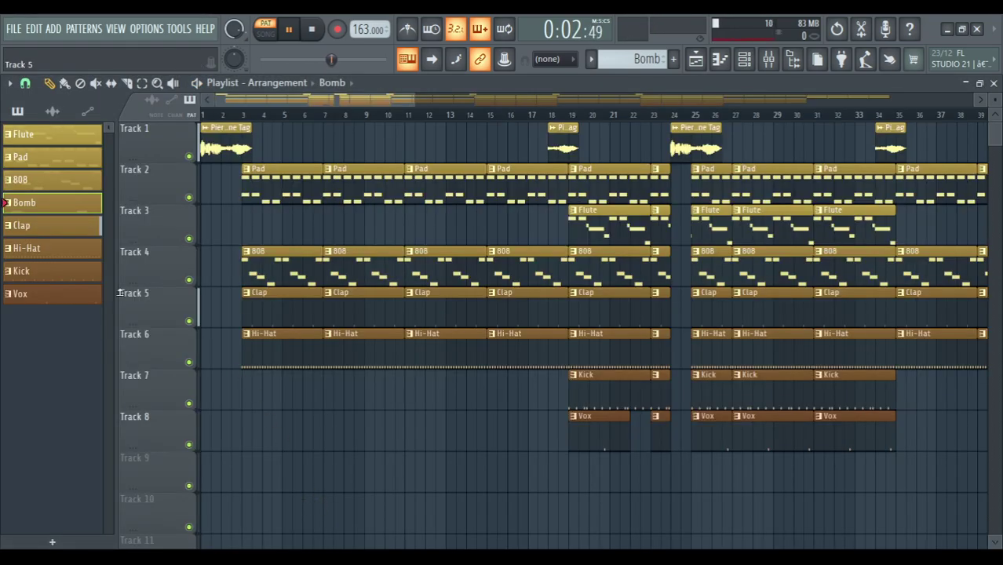
# Examine the Clap pattern's notes in the piano roll and its steps in the channel rack.
pyautogui.doubleClick(53, 228)
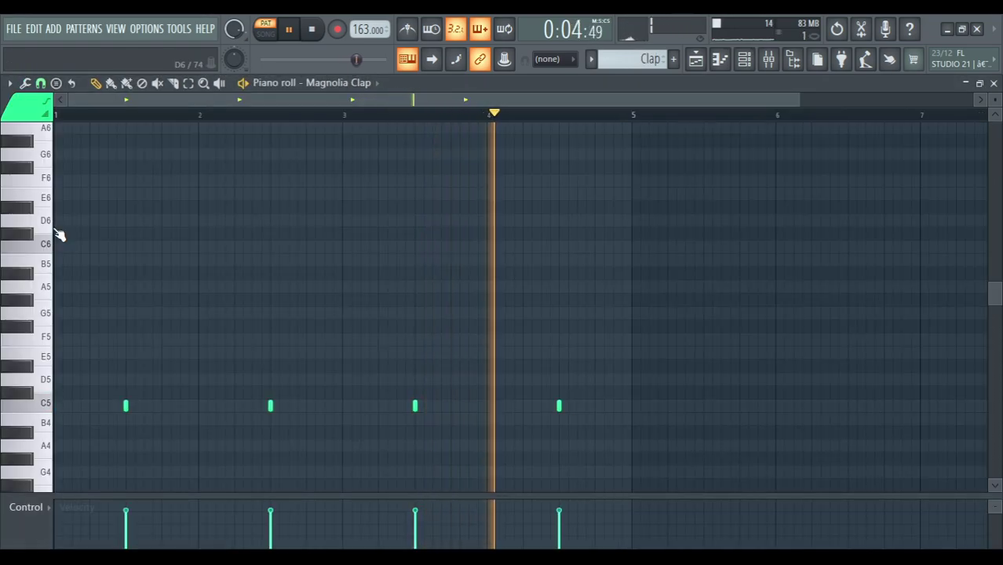
pyautogui.click(744, 59)
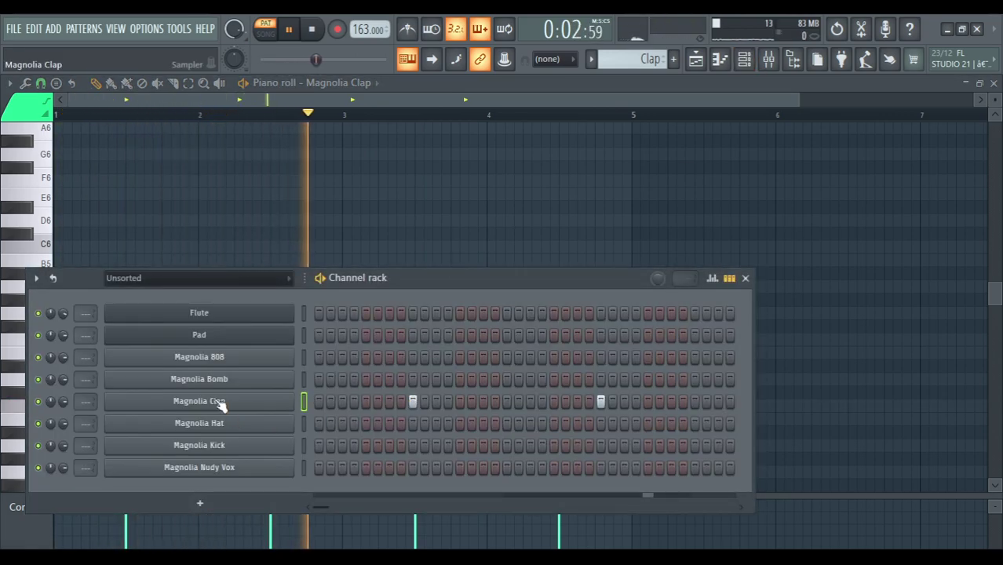
pyautogui.press('Escape')
pyautogui.press('Escape')
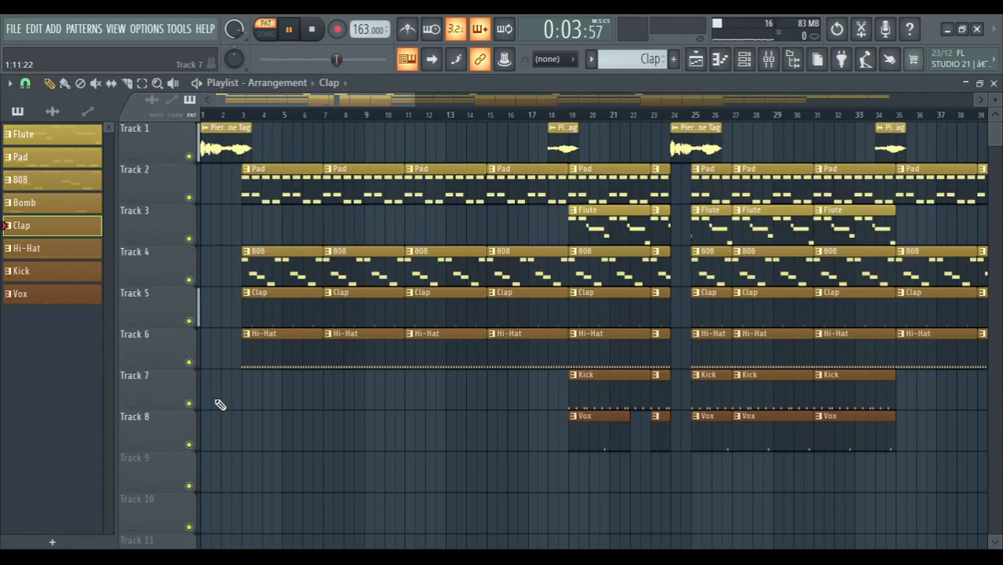
# Listen to the Hi-Hat and Kick patterns one after the other while viewing their notes in the piano roll.
pyautogui.doubleClick(44, 254)
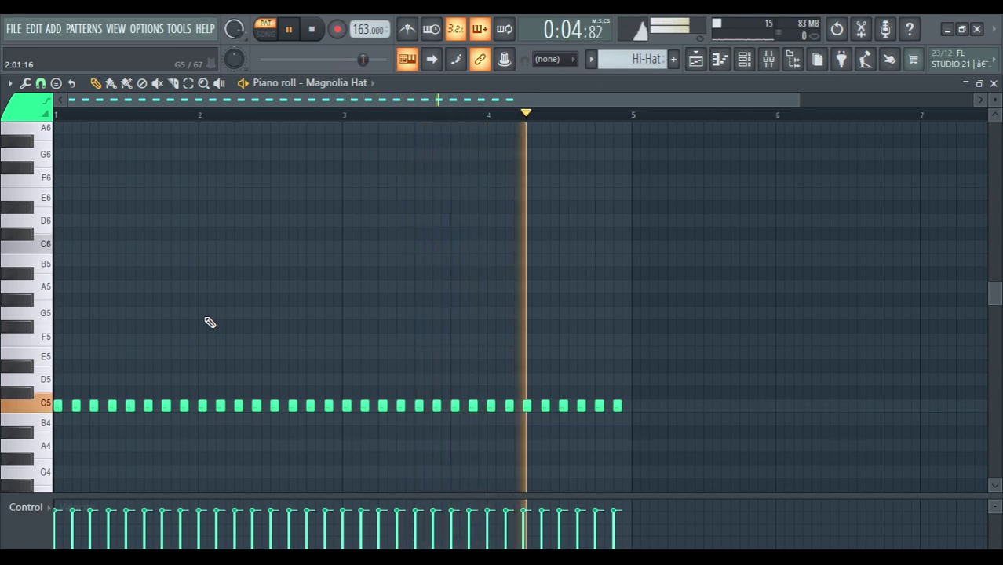
pyautogui.press('F5')
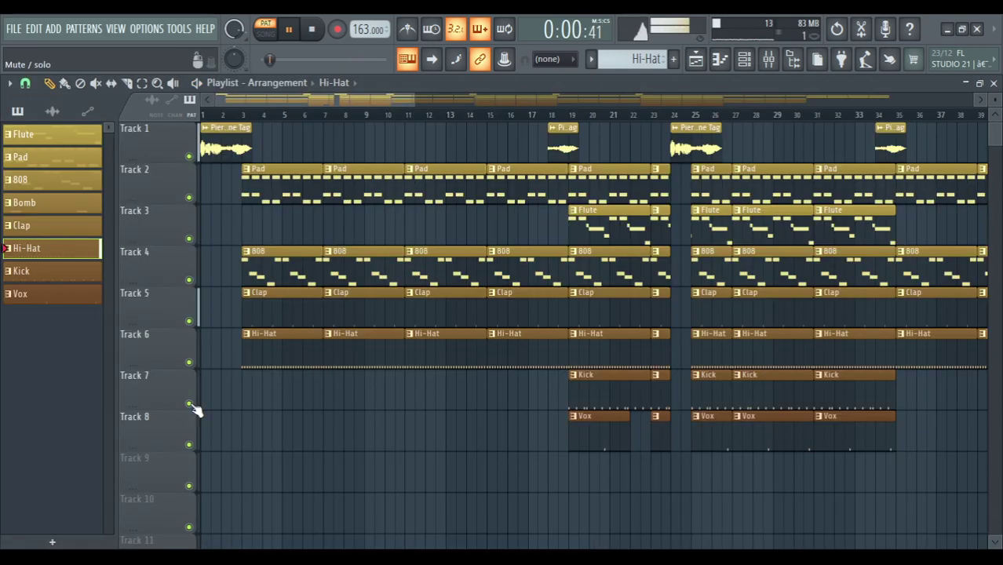
pyautogui.click(15, 276)
pyautogui.press('F7')
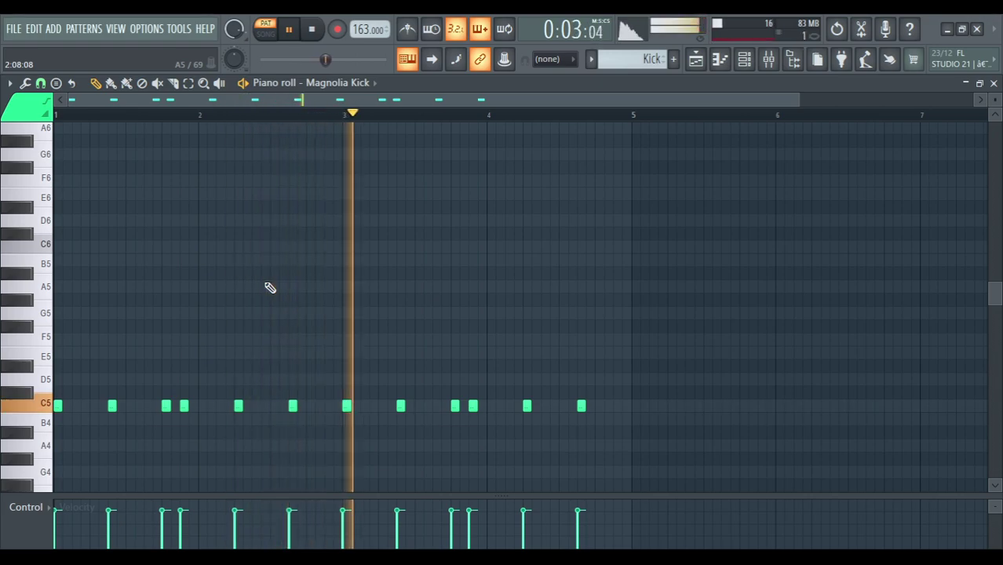
pyautogui.press('F5')
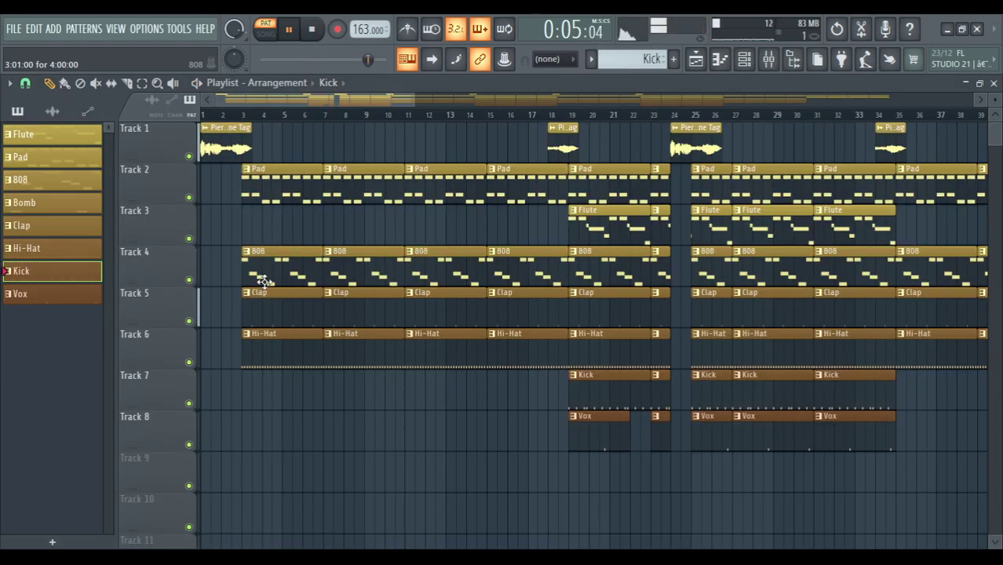
# Listen to the Vox pattern with its notes open in the piano roll, and return to the playlist.
pyautogui.click(89, 303)
pyautogui.press('F7')
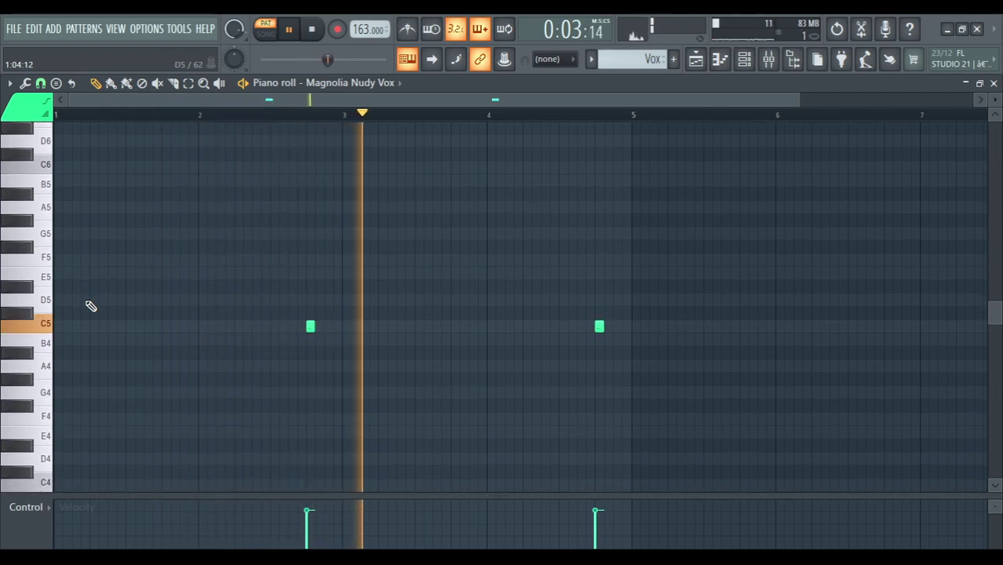
pyautogui.press('F5')
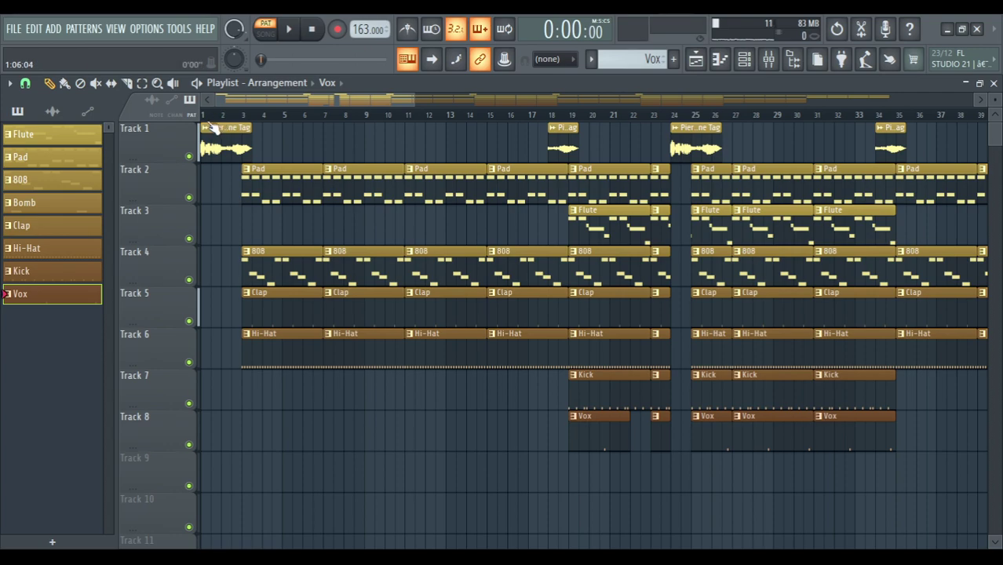
# Review the sample settings of the Pierre Bourne Tag and Pierre Bourne Short Tag audio clips on Track 1.
pyautogui.doubleClick(234, 151)
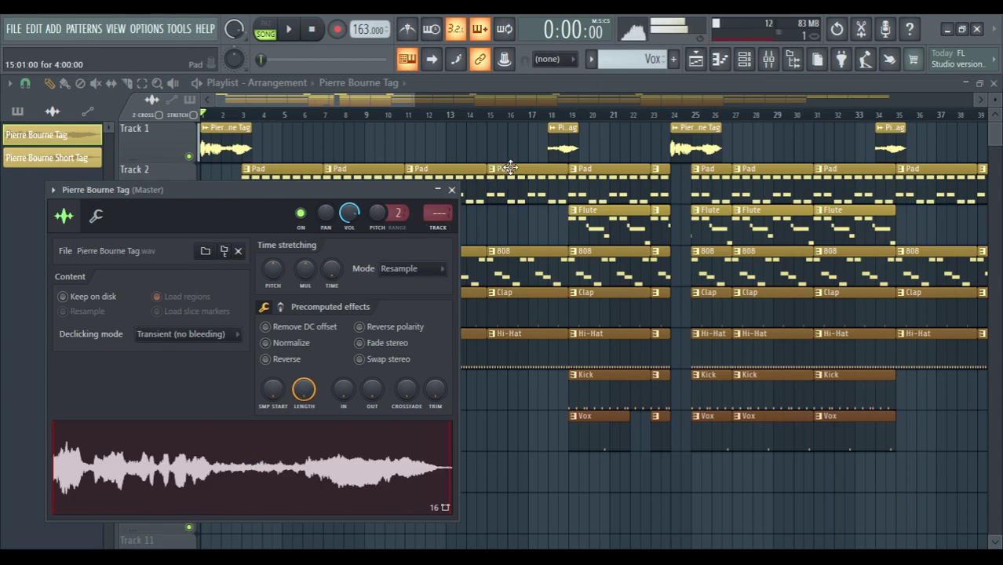
pyautogui.doubleClick(561, 141)
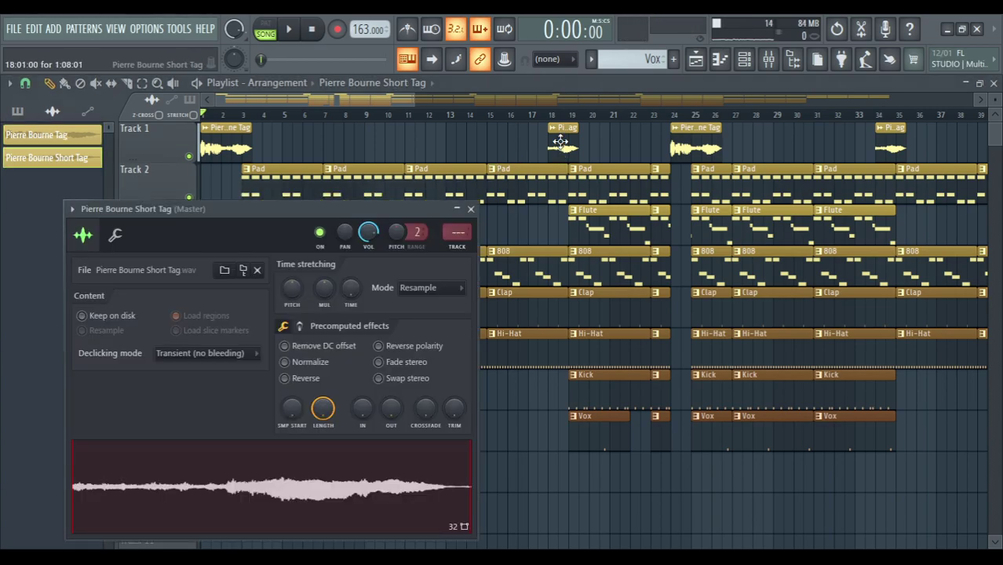
pyautogui.click(470, 209)
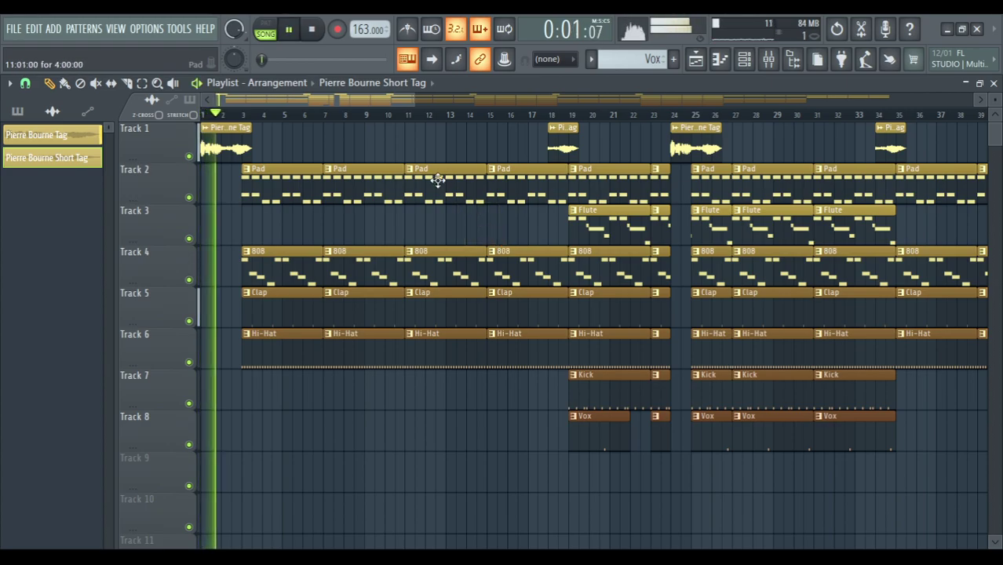
# Look over the whole arrangement while the song plays, and make the playlist auto-scroll with playback.
pyautogui.moveTo(414, 99); pyautogui.dragTo(973, 99)
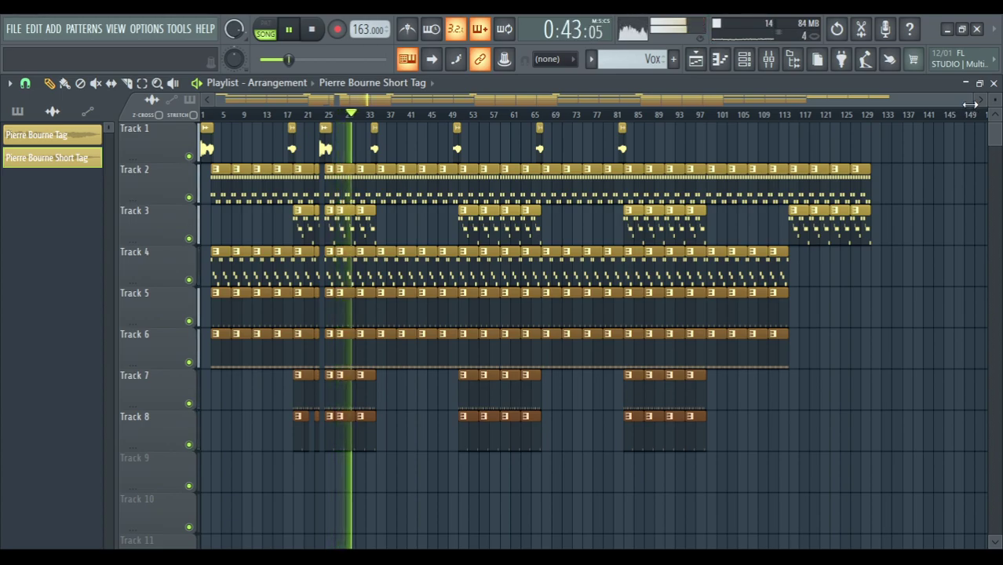
pyautogui.moveTo(972, 104); pyautogui.dragTo(518, 152)
pyautogui.moveTo(524, 100); pyautogui.dragTo(347, 119)
pyautogui.click(437, 59)
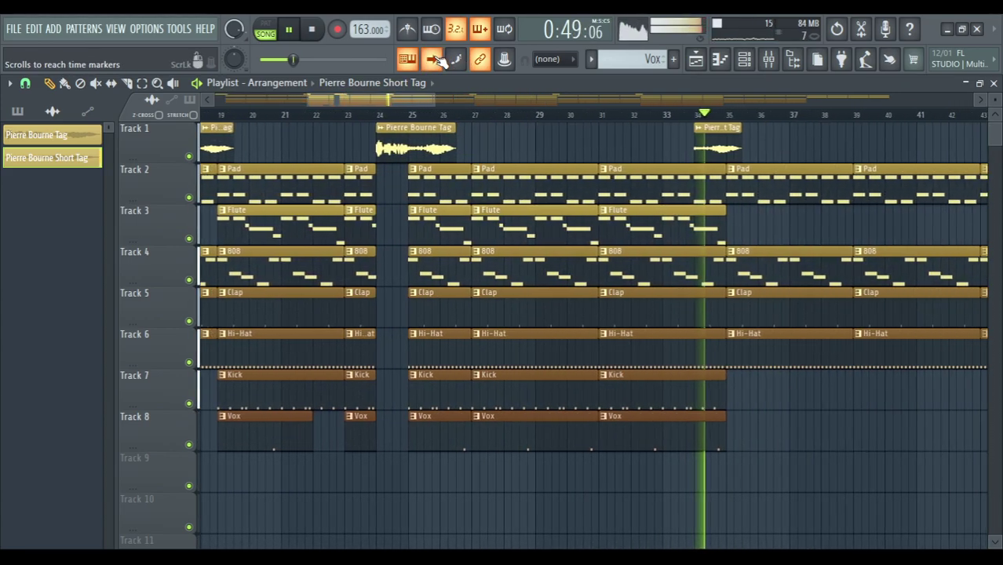
pyautogui.moveTo(434, 101); pyautogui.dragTo(411, 100)
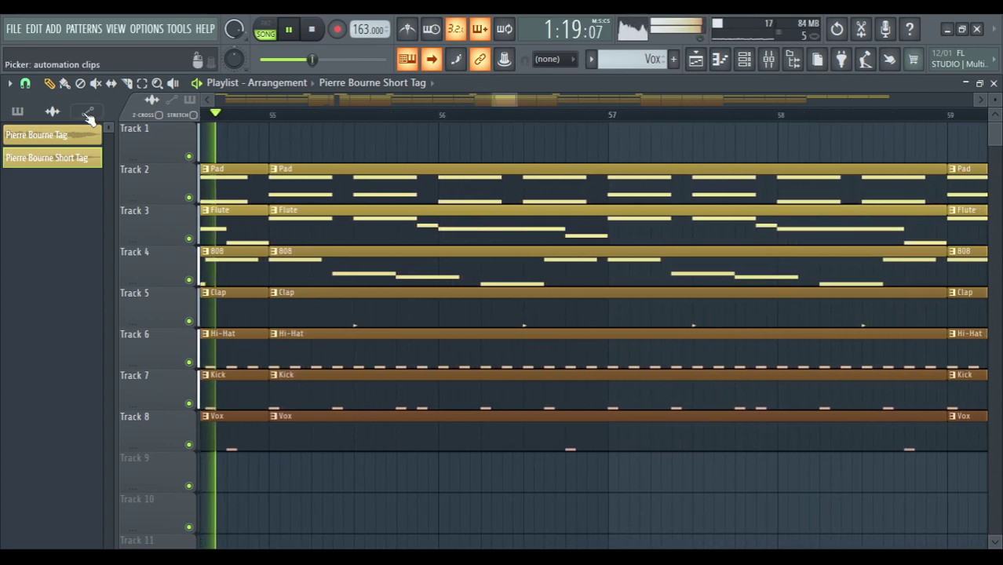
# List the patterns in the picker, turn off auto-scrolling, fit the full arrangement in the playlist and stop the song.
pyautogui.click(17, 111)
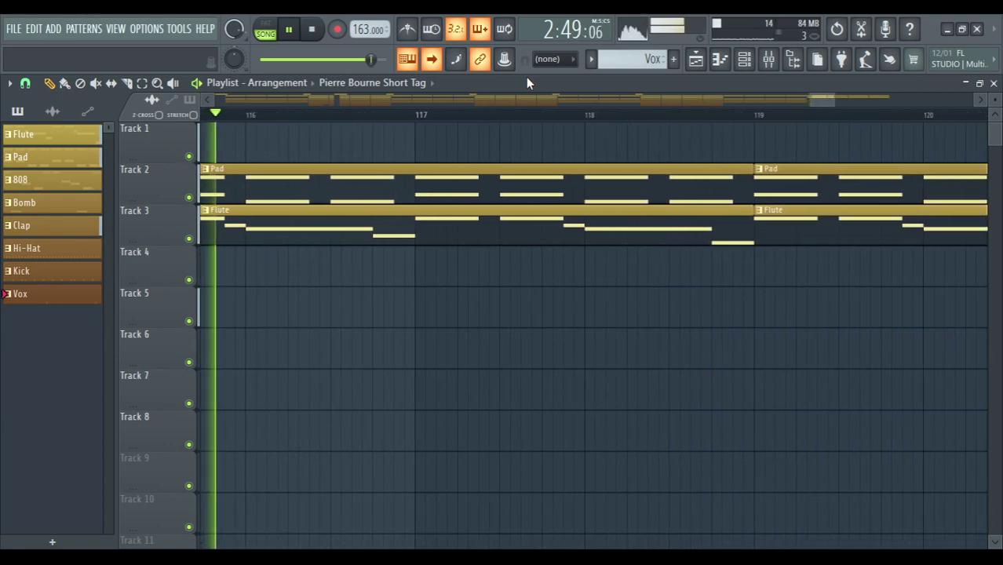
pyautogui.click(432, 59)
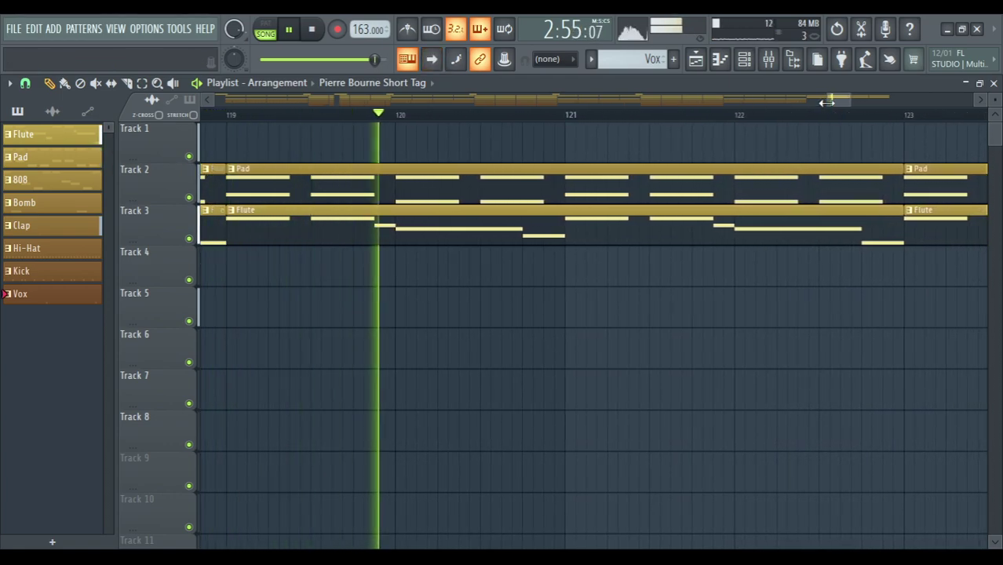
pyautogui.moveTo(849, 99); pyautogui.dragTo(1002, 135)
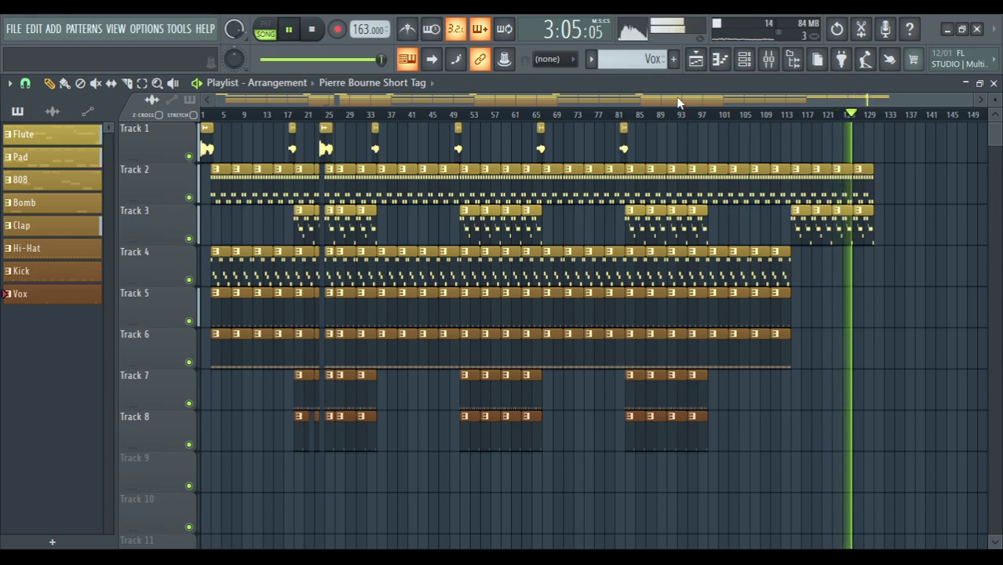
pyautogui.moveTo(969, 99); pyautogui.dragTo(894, 104)
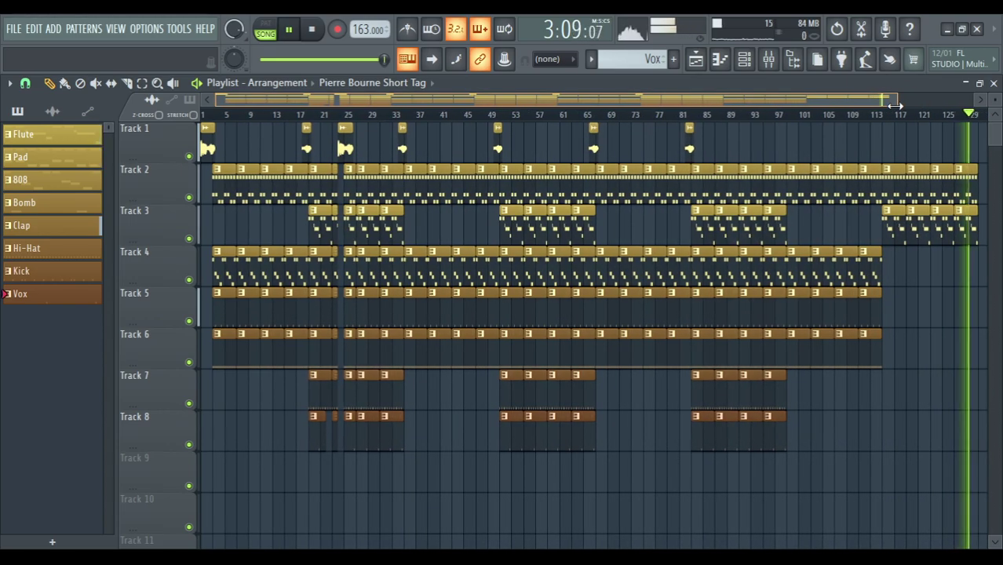
pyautogui.press('space')
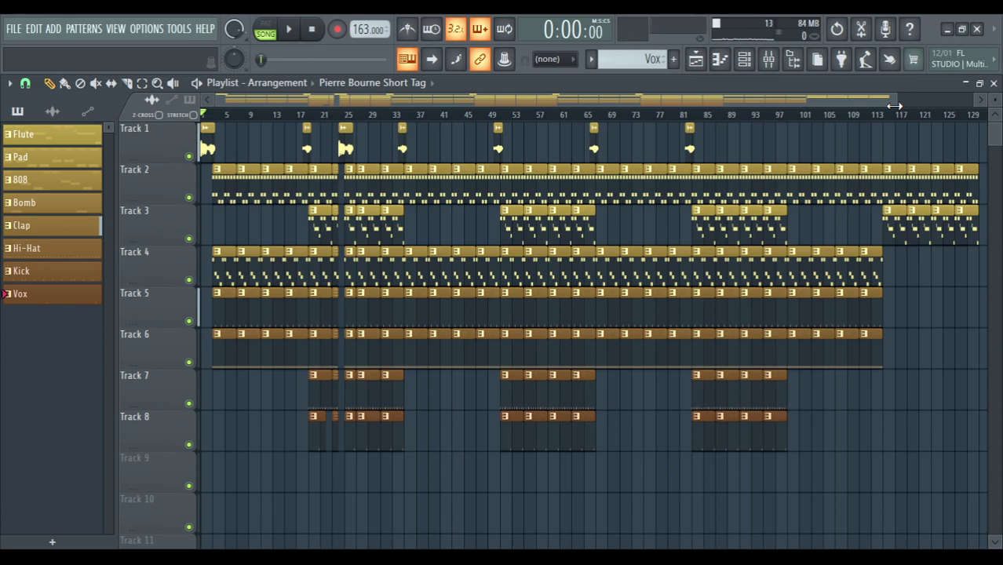